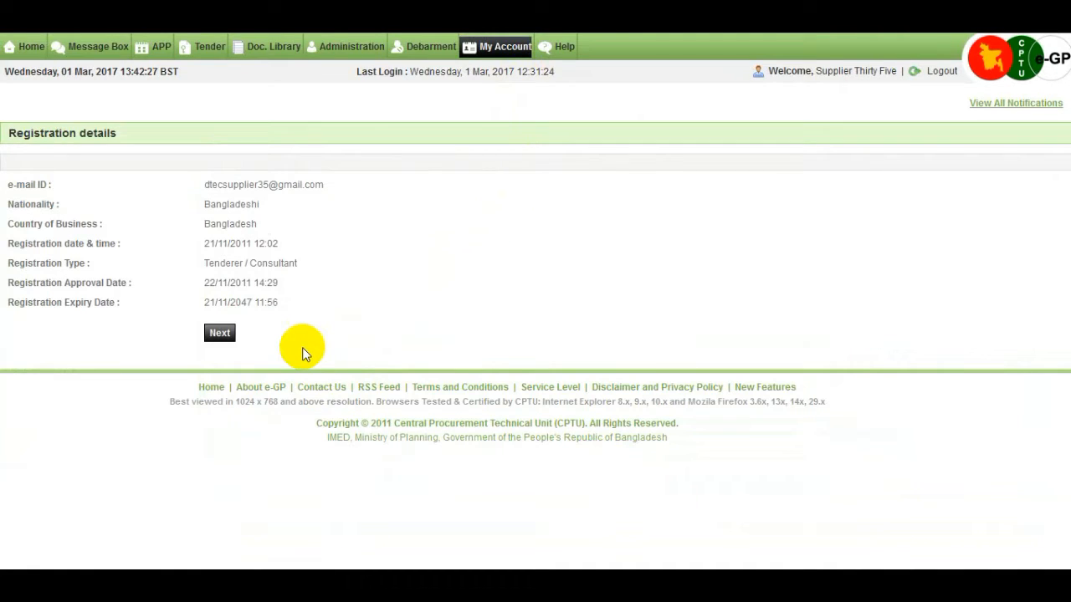
Page from the profile's Registration Details through Company Details to the Personal Details section
{"action": "left_click", "coordinate": [217, 334]}
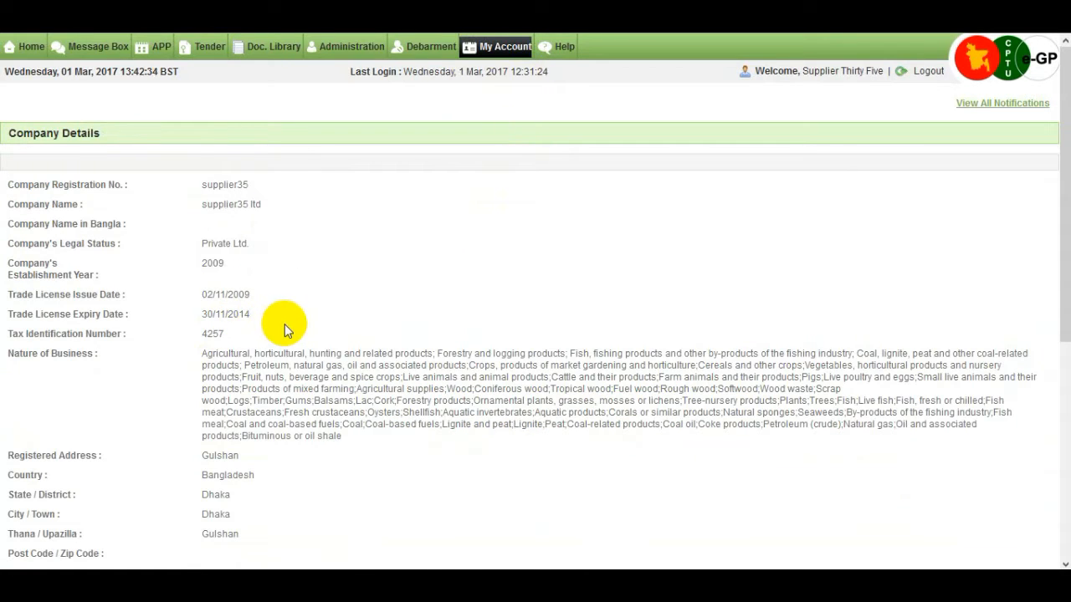
{"action": "scroll", "coordinate": [285, 329], "scroll_direction": "down", "scroll_amount": 5}
{"action": "scroll", "coordinate": [285, 329], "scroll_direction": "down", "scroll_amount": 1}
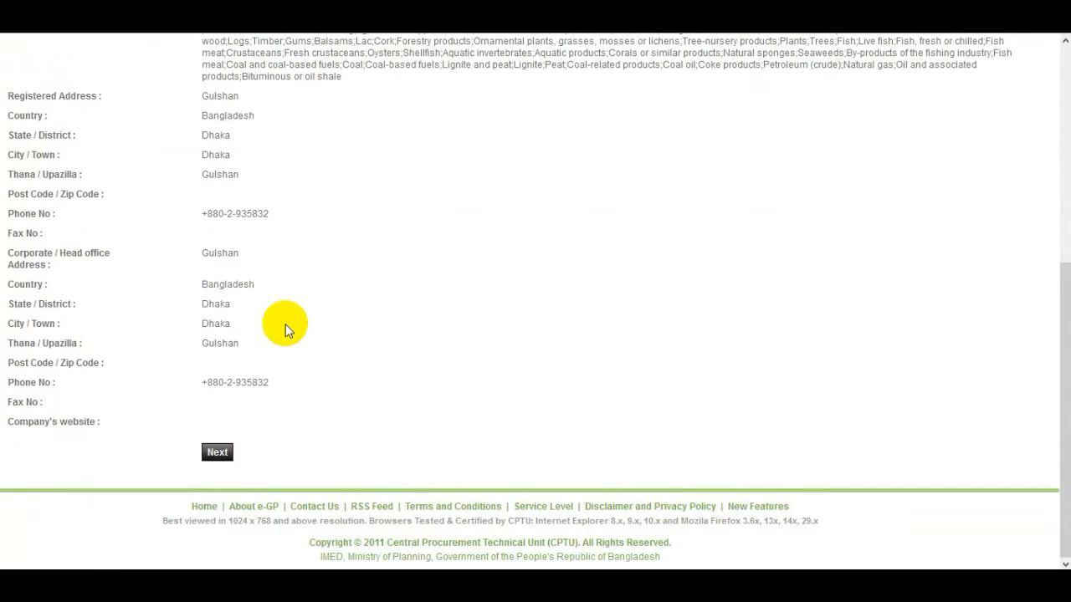
{"action": "left_click", "coordinate": [219, 455]}
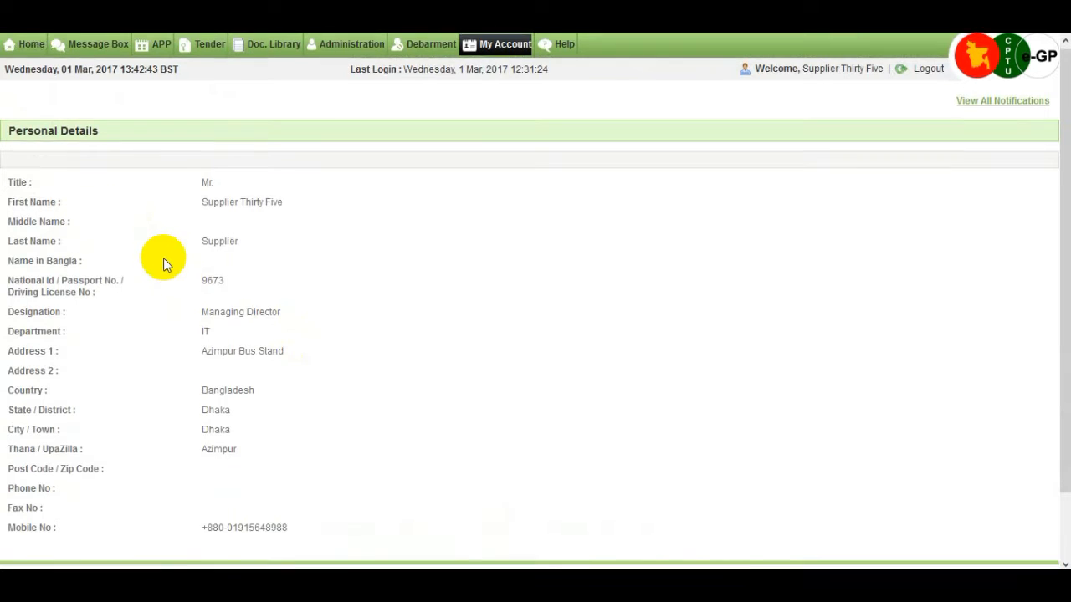
{"action": "scroll", "coordinate": [164, 257], "scroll_direction": "down", "scroll_amount": 2}
{"action": "scroll", "coordinate": [163, 258], "scroll_direction": "up", "scroll_amount": 2}
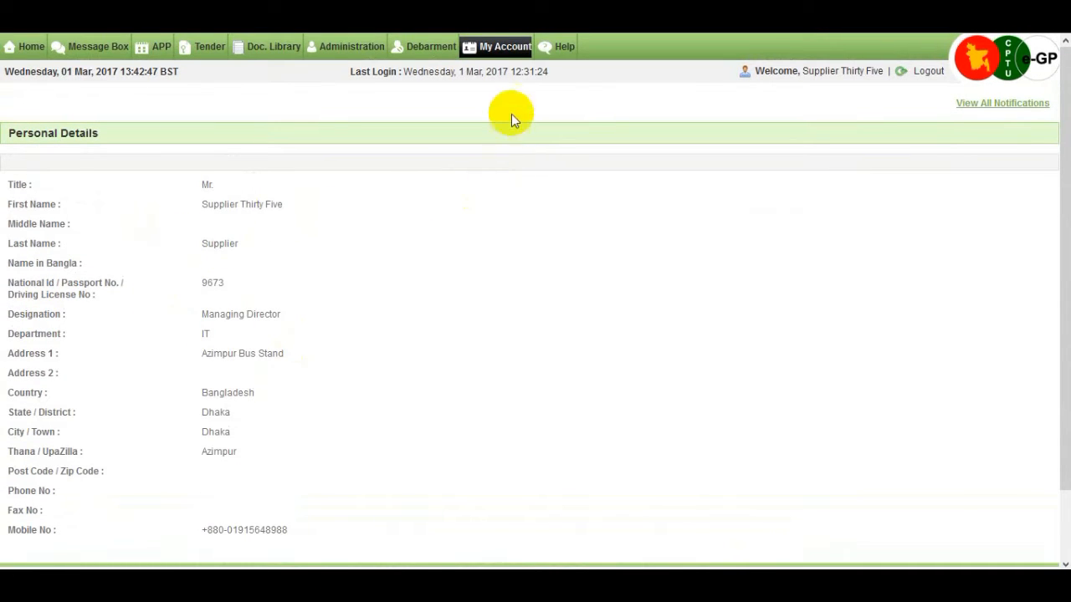
{"action": "mouse_move", "coordinate": [511, 52]}
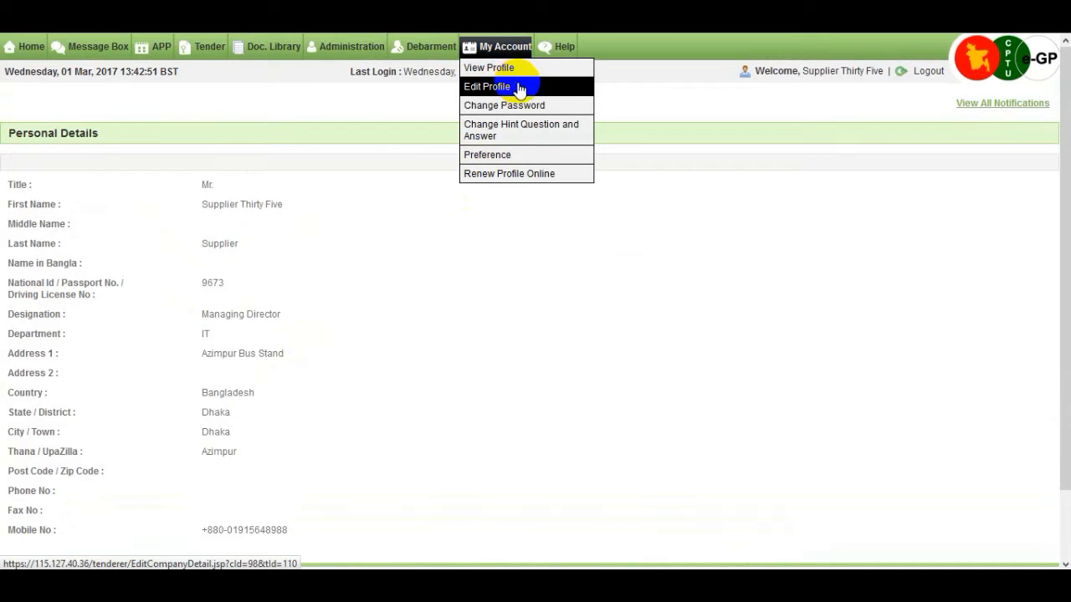
Open Edit Profile and resubmit the Company Details form unchanged with Update
{"action": "left_click", "coordinate": [518, 88]}
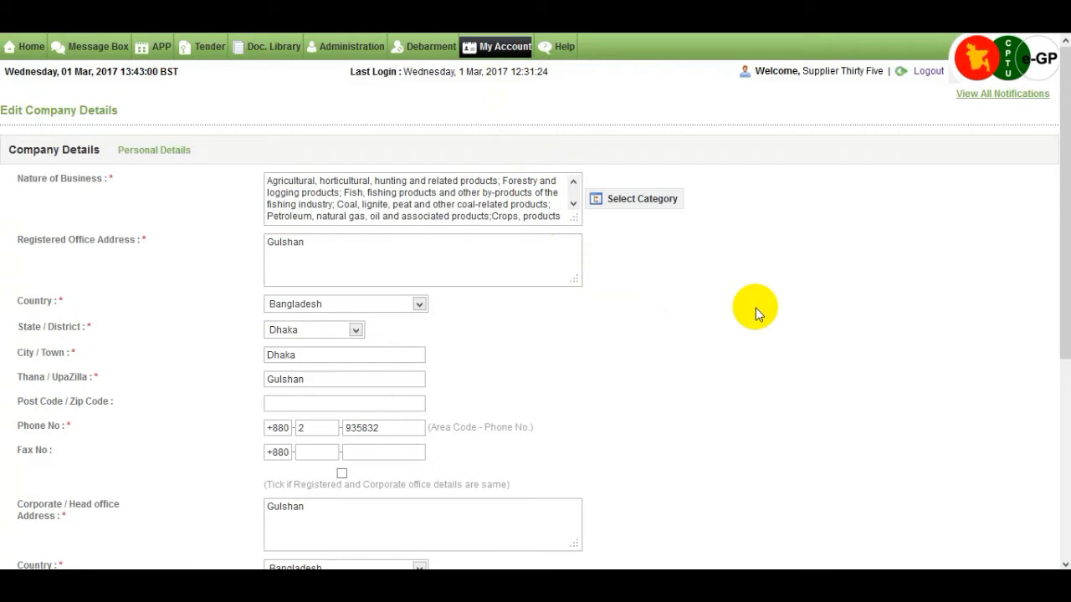
{"action": "scroll", "coordinate": [756, 308], "scroll_direction": "down", "scroll_amount": 1}
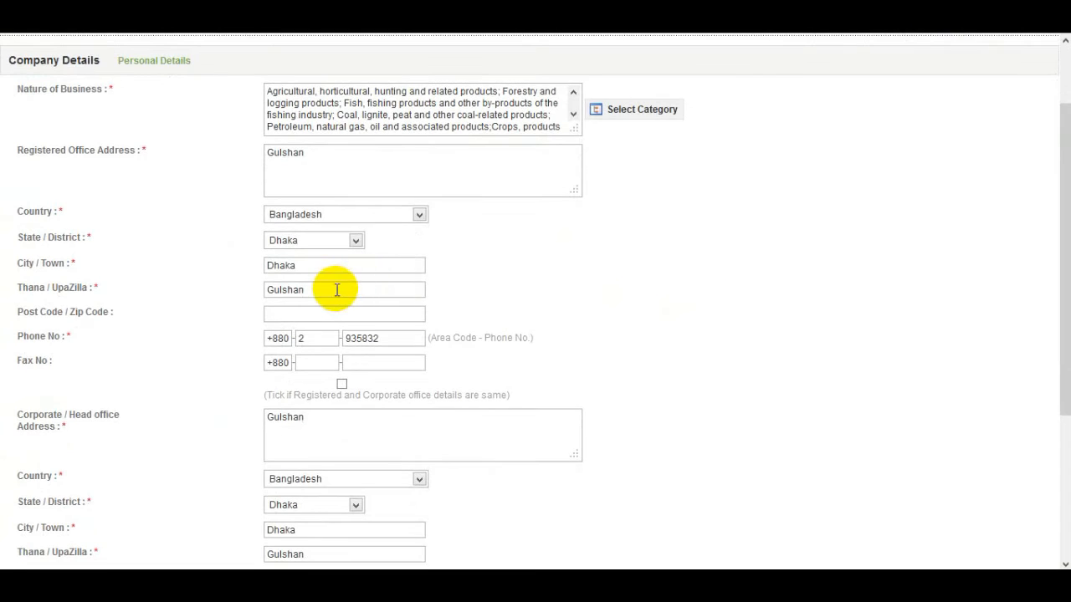
{"action": "scroll", "coordinate": [335, 289], "scroll_direction": "down", "scroll_amount": 2}
{"action": "scroll", "coordinate": [335, 289], "scroll_direction": "down", "scroll_amount": 1}
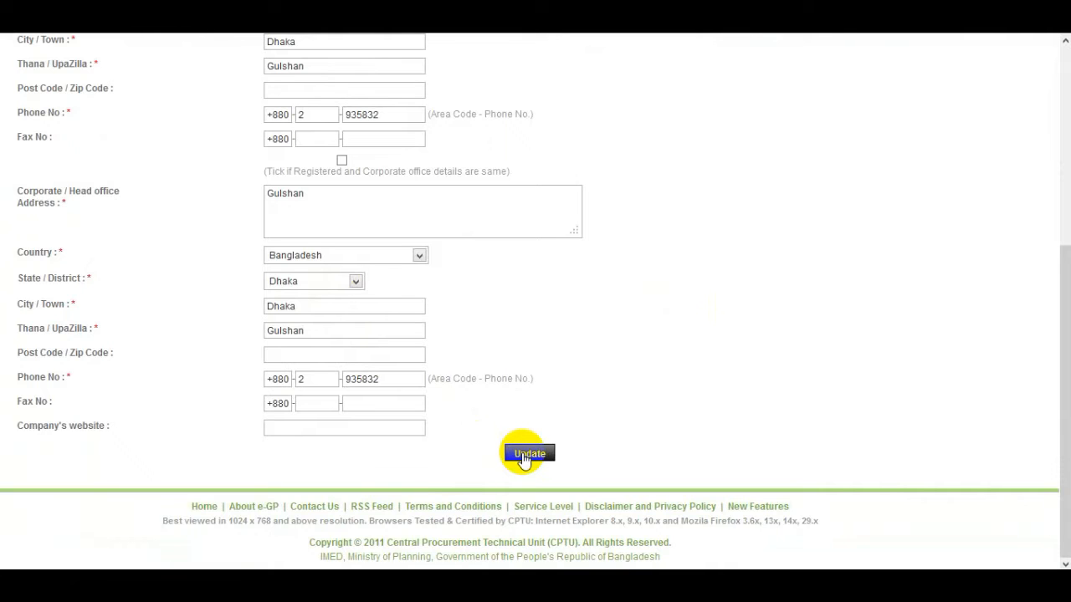
{"action": "left_click", "coordinate": [523, 456]}
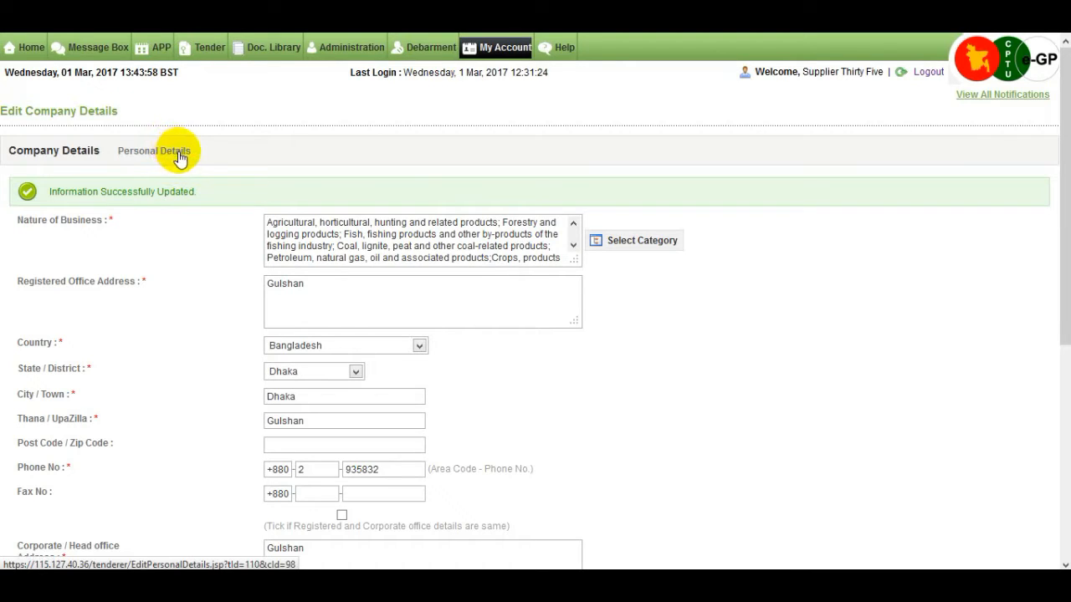
Switch to the Personal Details tab and resubmit it unchanged with Update
{"action": "left_click", "coordinate": [180, 158]}
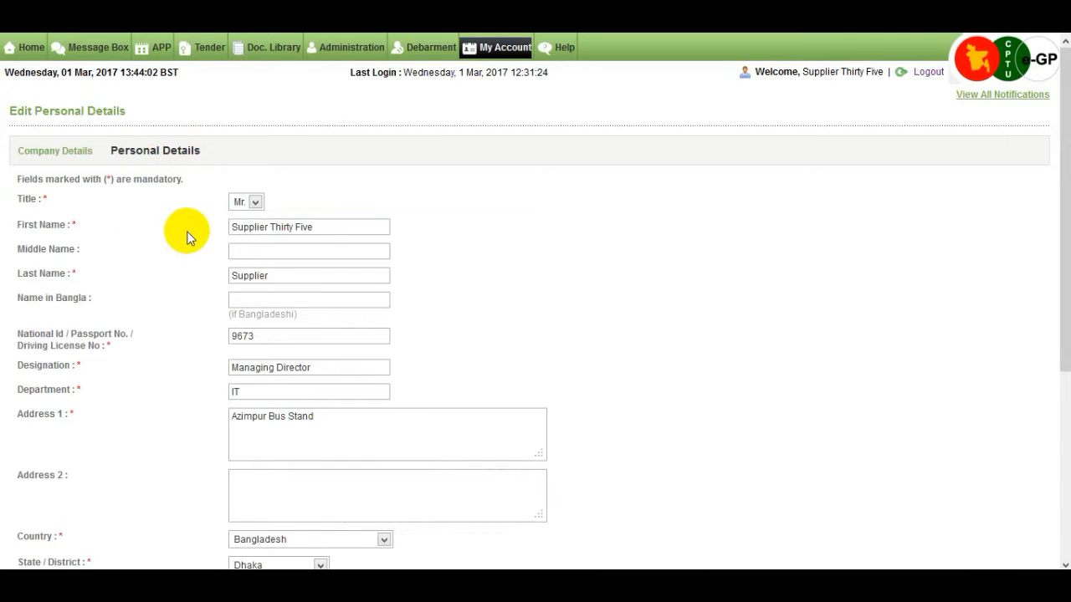
{"action": "scroll", "coordinate": [186, 237], "scroll_direction": "down", "scroll_amount": 3}
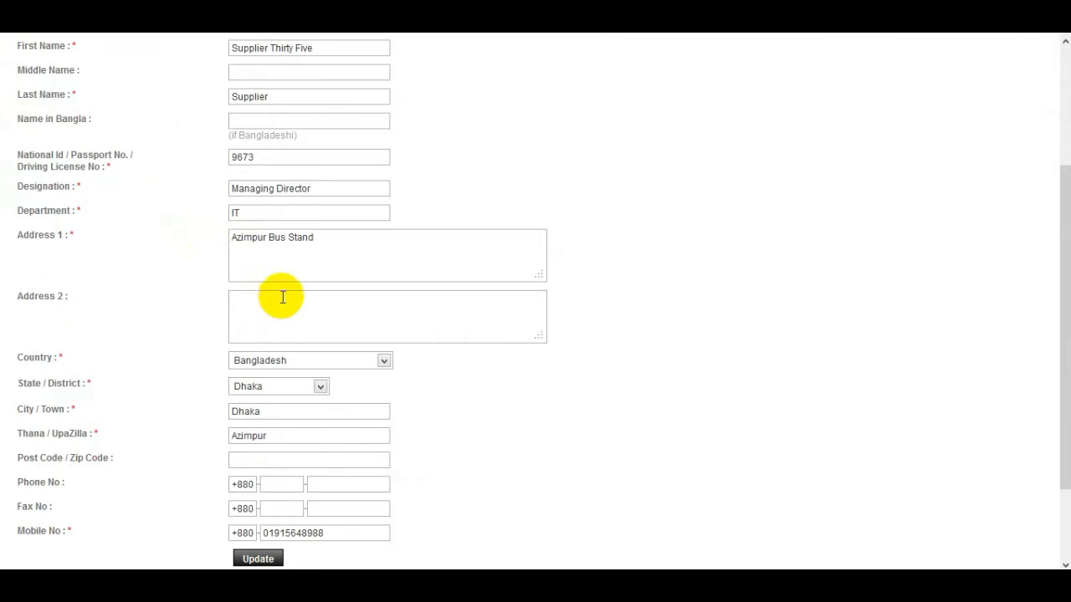
{"action": "scroll", "coordinate": [283, 301], "scroll_direction": "down", "scroll_amount": 2}
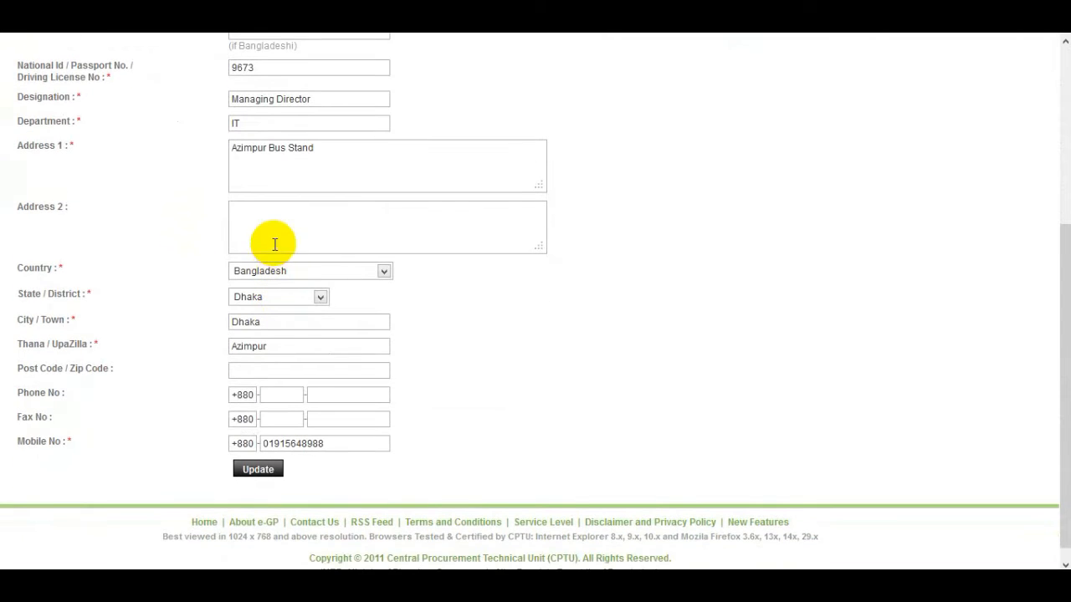
{"action": "left_click", "coordinate": [266, 474]}
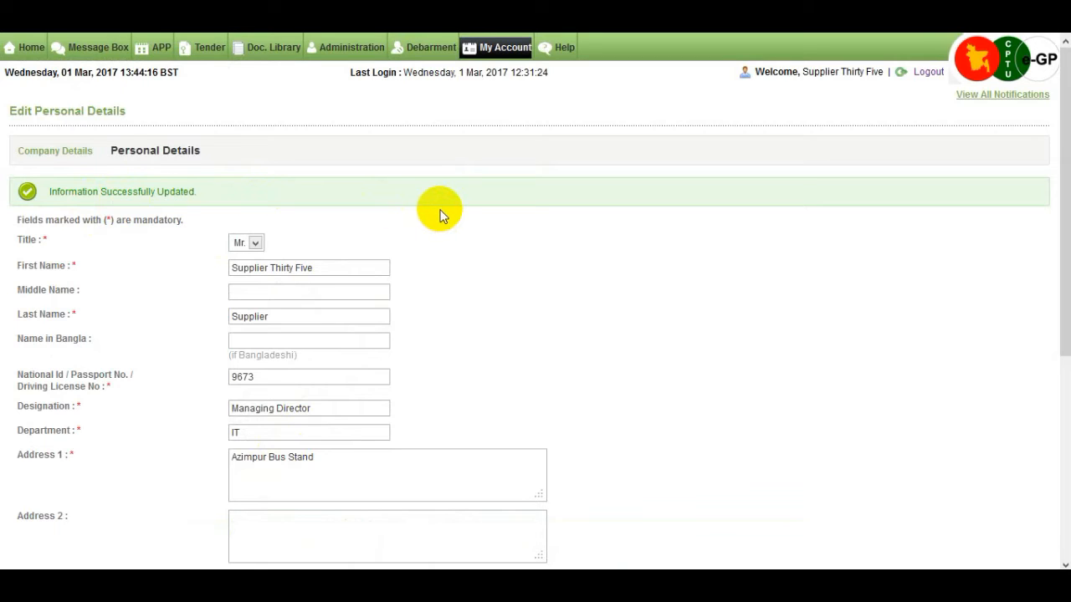
{"action": "left_click", "coordinate": [520, 52]}
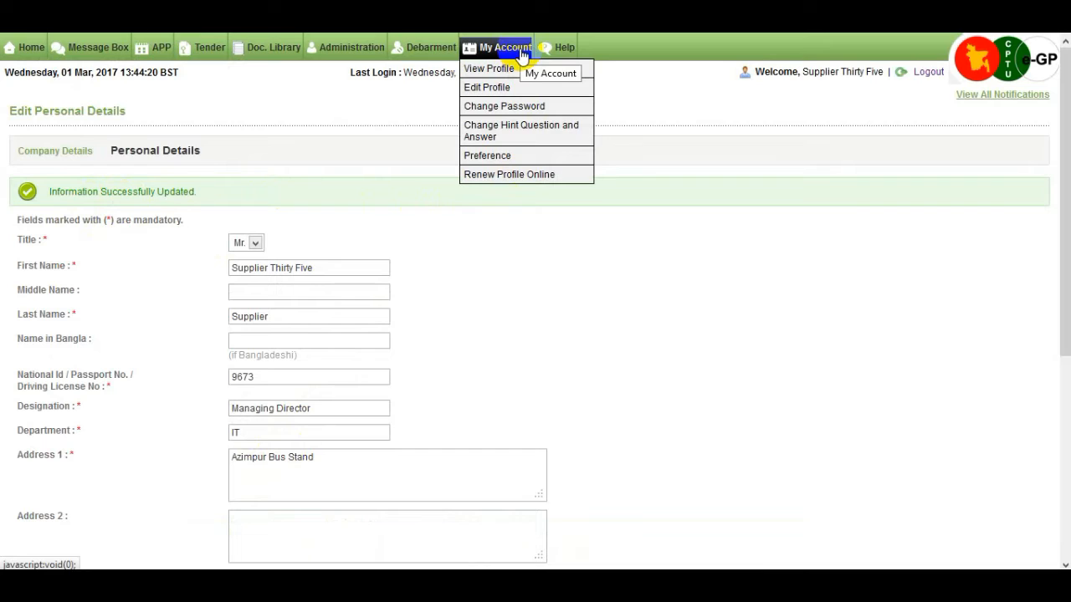
On Change Password, enter the current password, then the new password and its confirmation
{"action": "left_click", "coordinate": [535, 109]}
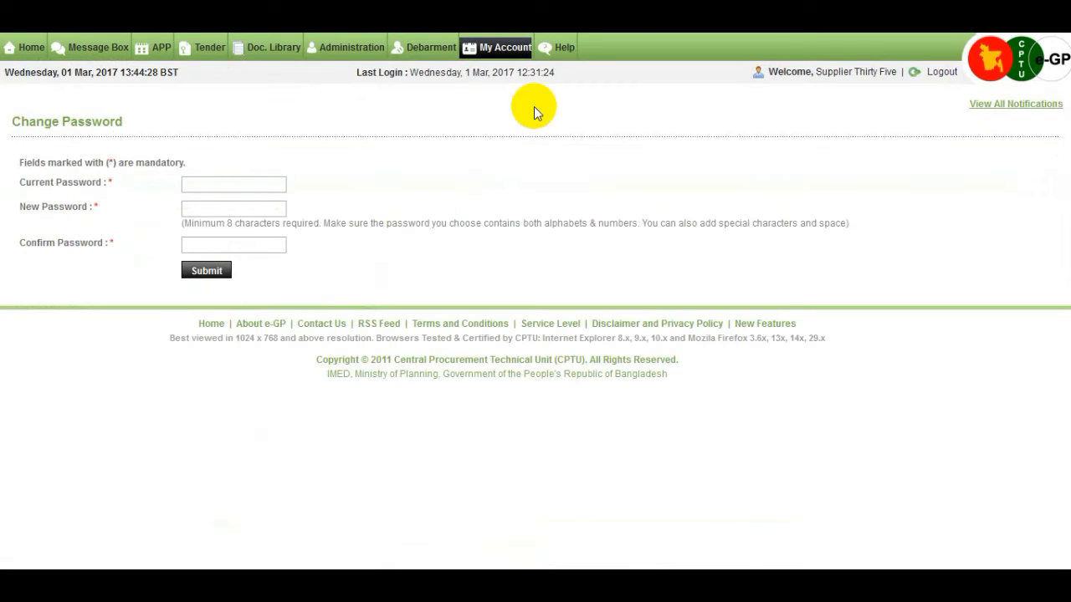
{"action": "left_click", "coordinate": [235, 184]}
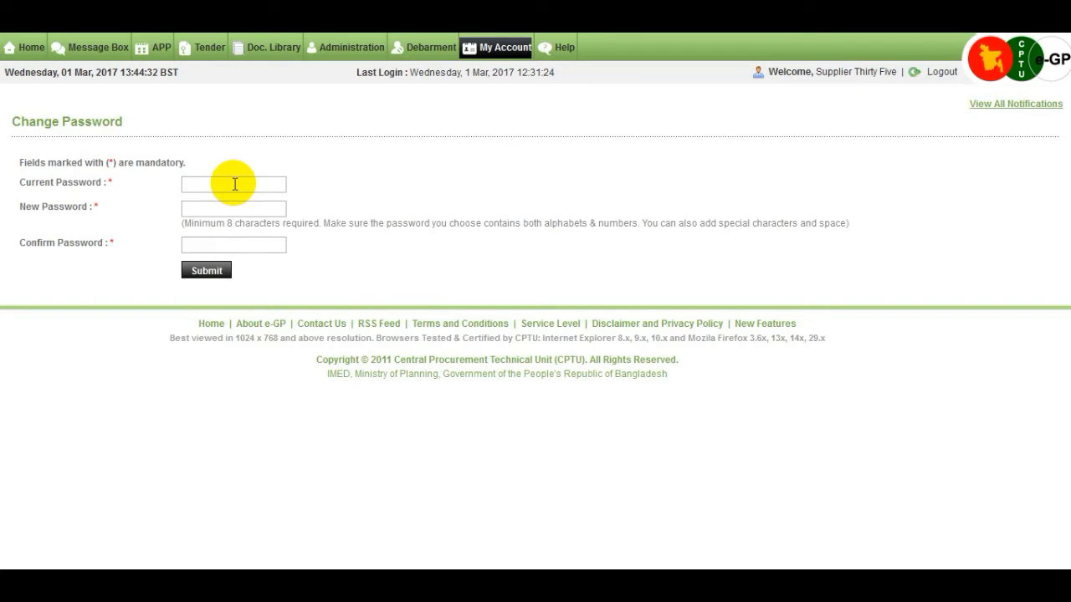
{"action": "type", "text": "*"}
{"action": "key", "text": "BackSpace"}
{"action": "type", "text": "************"}
{"action": "left_click", "coordinate": [239, 211]}
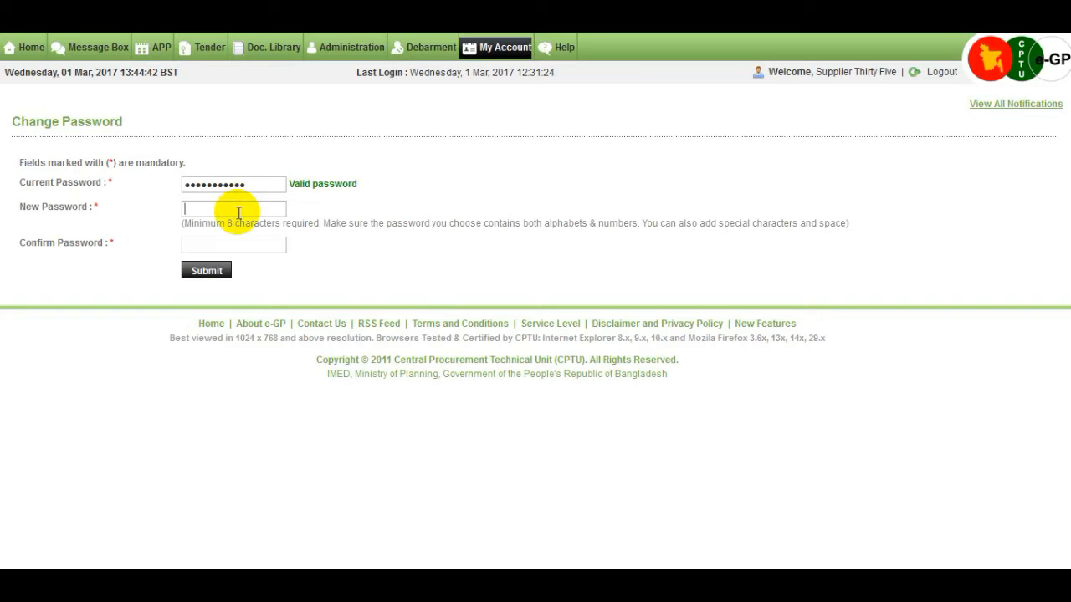
{"action": "type", "text": "********"}
{"action": "left_click", "coordinate": [260, 248]}
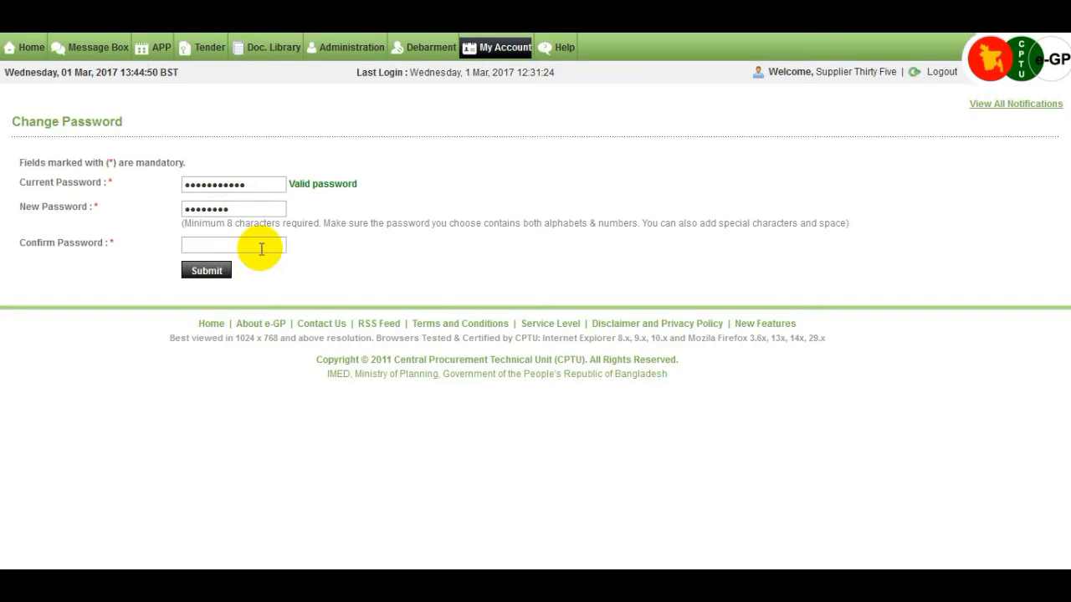
{"action": "type", "text": "•••••••••"}
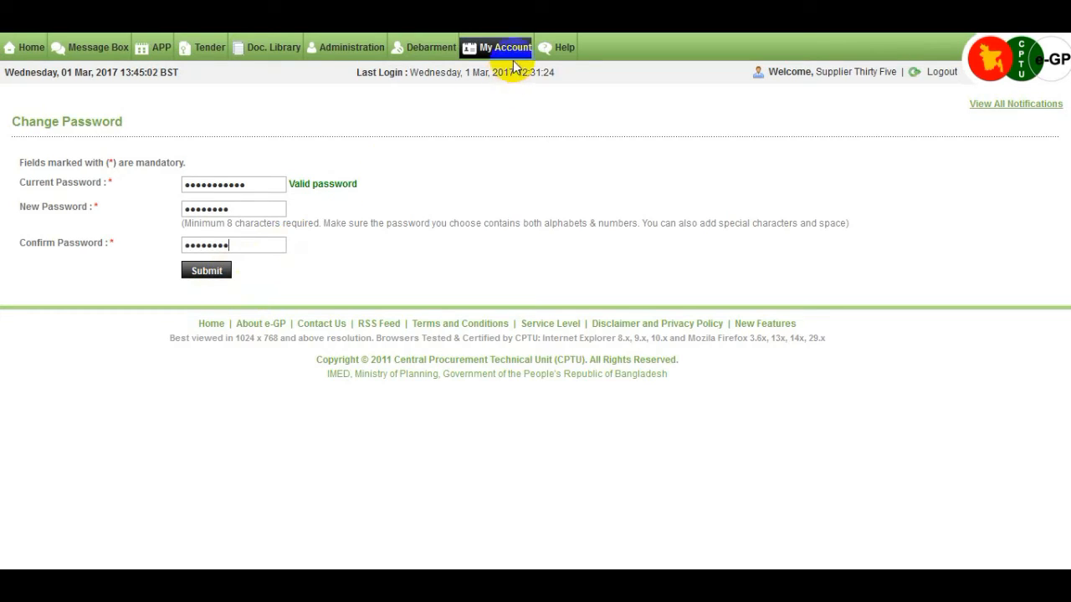
{"action": "mouse_move", "coordinate": [514, 63]}
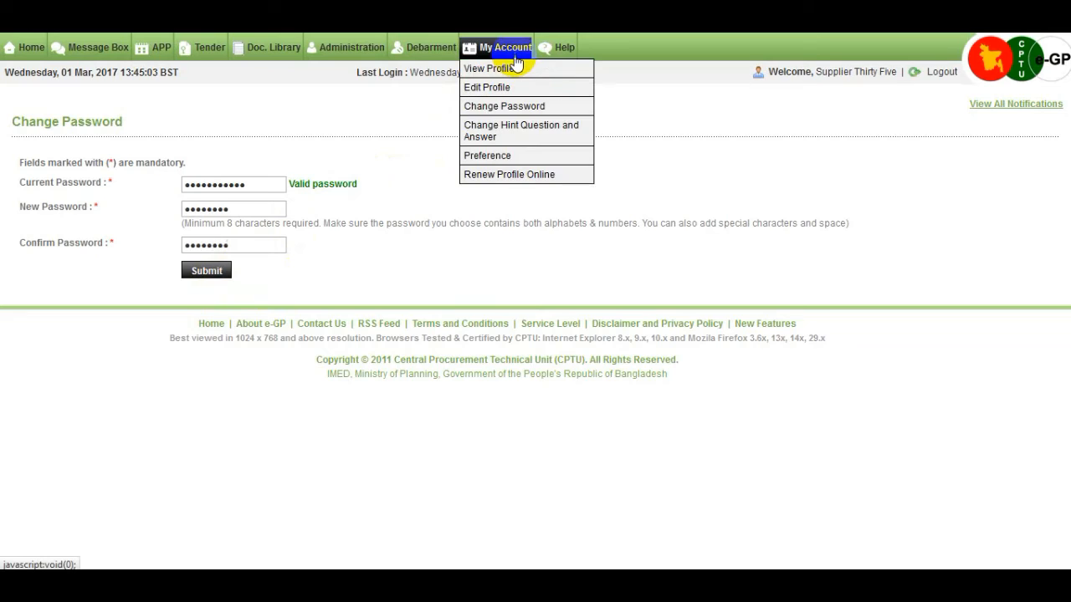
Keep the favourite colour hint question, enter a new hint answer, and submit
{"action": "left_click", "coordinate": [527, 138]}
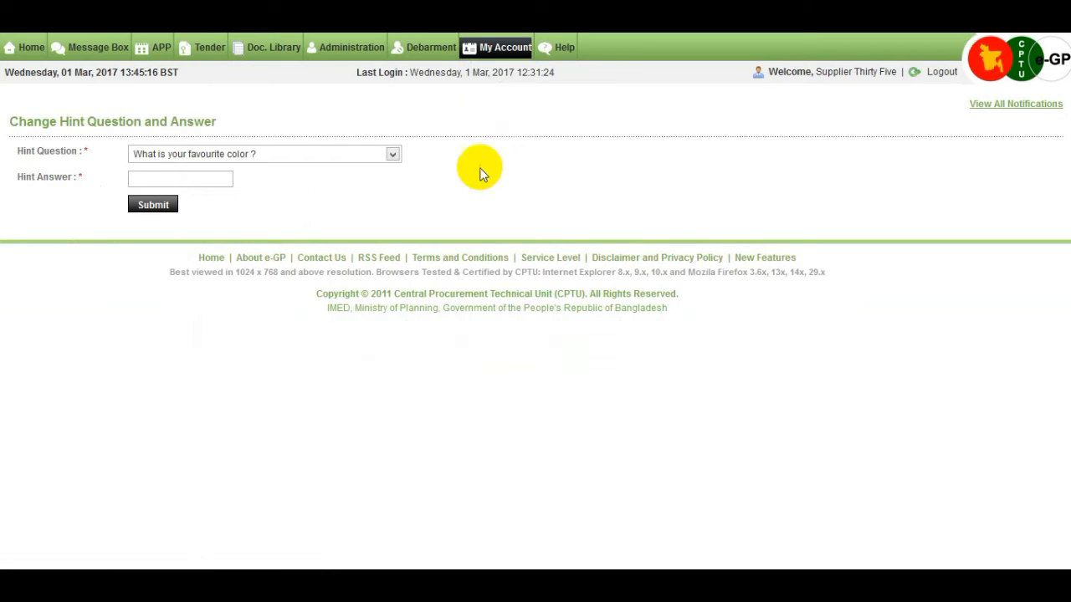
{"action": "left_click", "coordinate": [393, 154]}
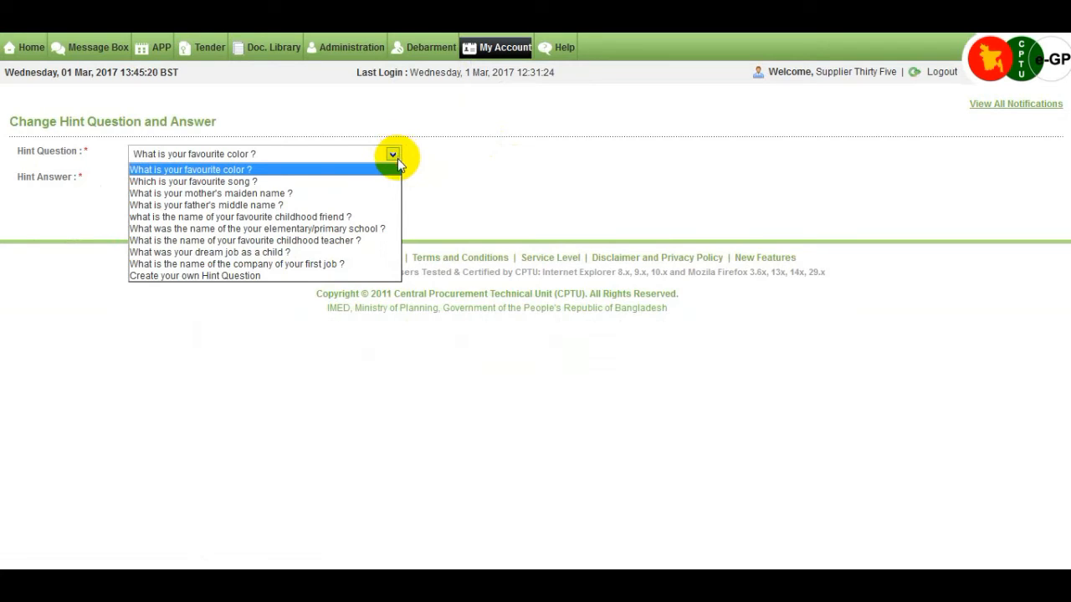
{"action": "left_click", "coordinate": [396, 157]}
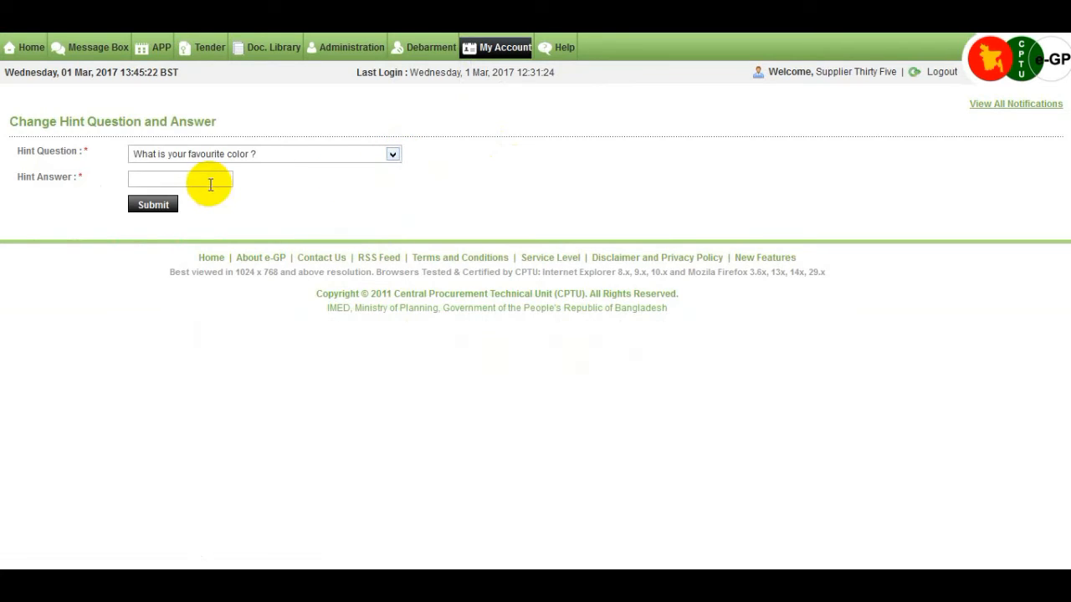
{"action": "left_click", "coordinate": [210, 183]}
{"action": "type", "text": "whi"}
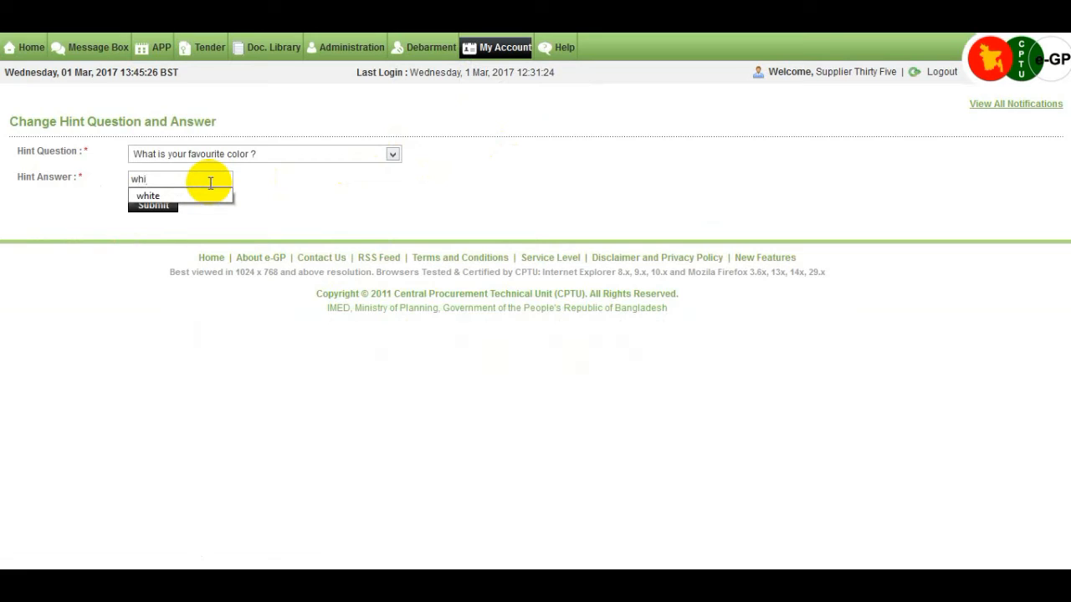
{"action": "left_click", "coordinate": [208, 197]}
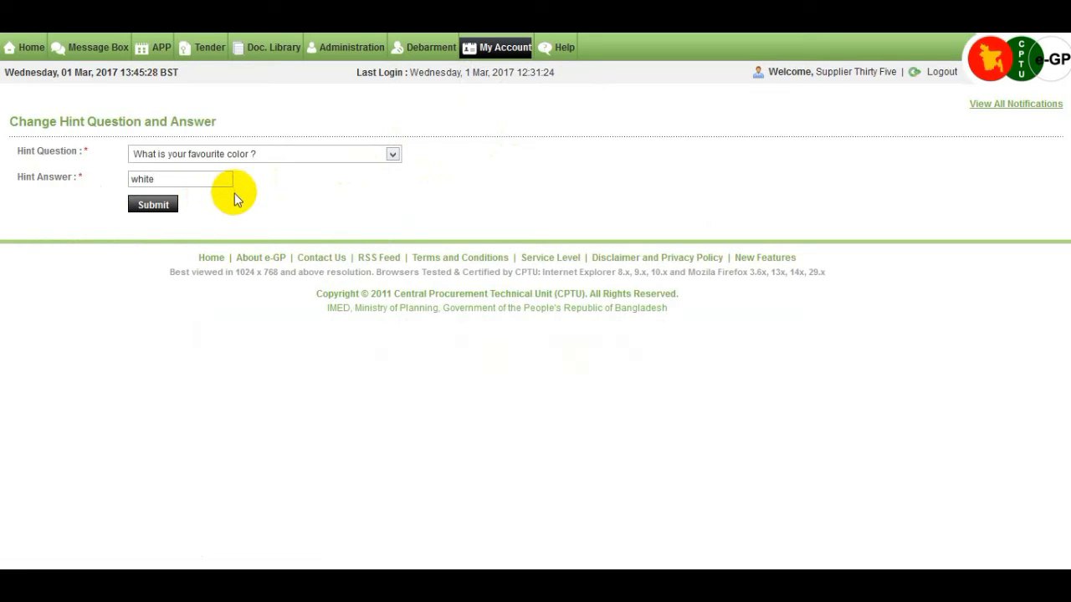
{"action": "left_click", "coordinate": [165, 211]}
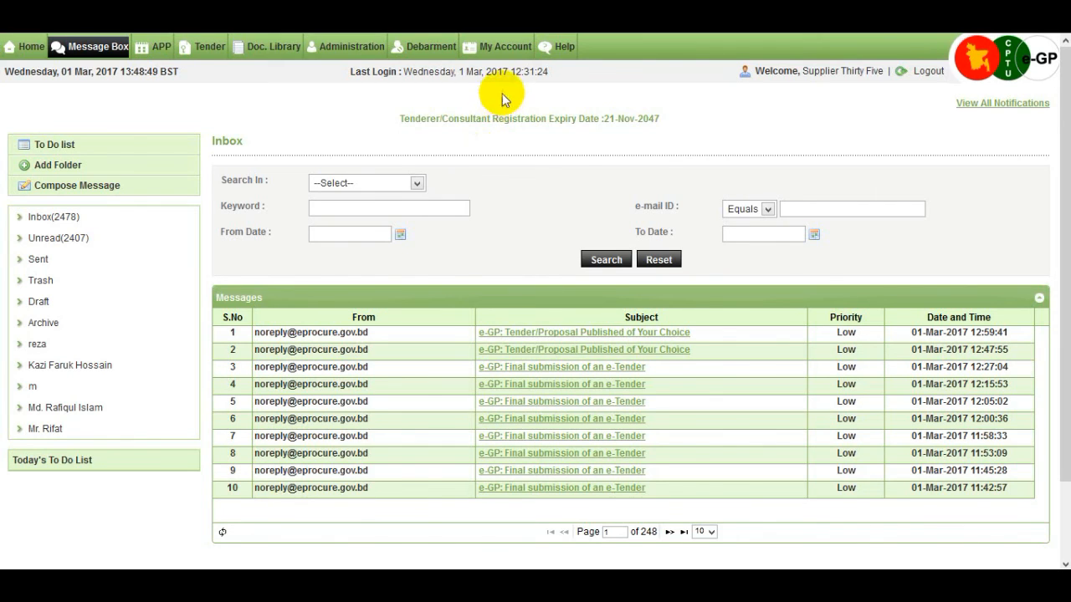
In Preference, enable Delivery Schedule e-mail alerts and Progress report SMS alerts, then update
{"action": "mouse_move", "coordinate": [519, 60]}
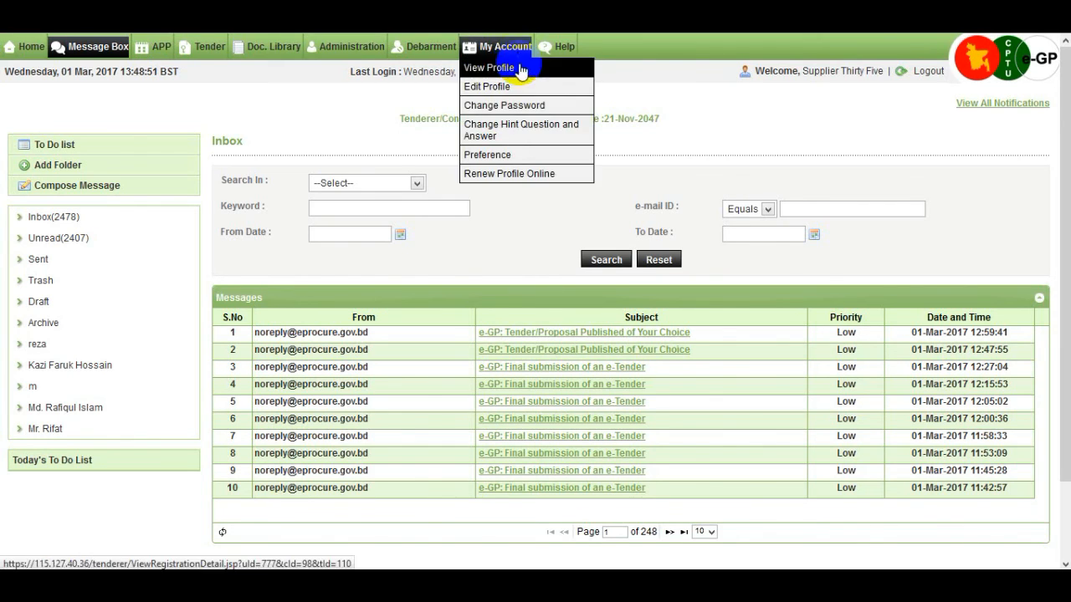
{"action": "left_click", "coordinate": [516, 163]}
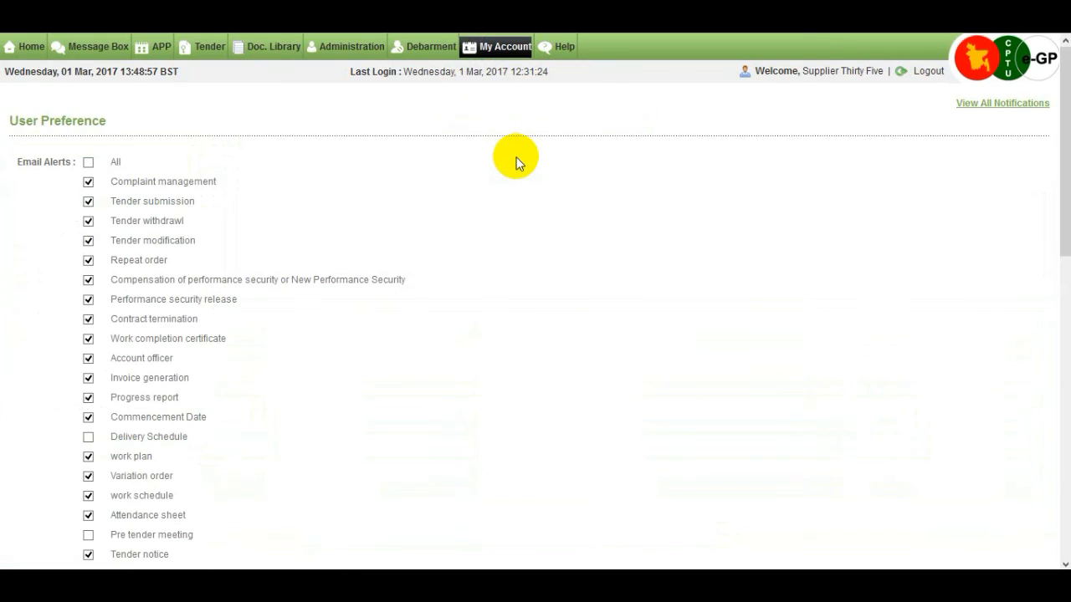
{"action": "scroll", "coordinate": [516, 163], "scroll_direction": "down", "scroll_amount": 2}
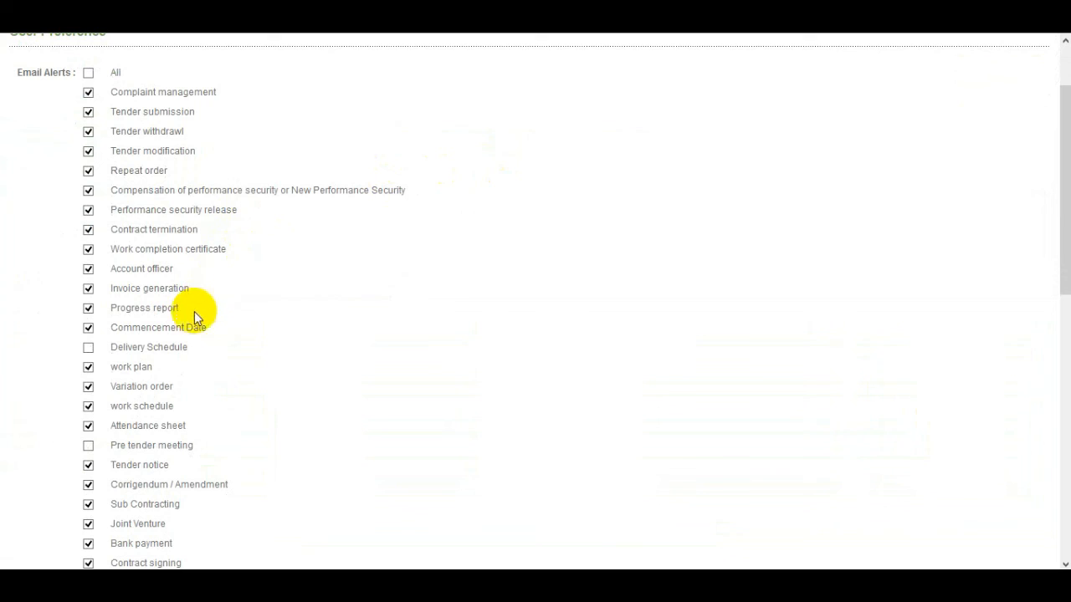
{"action": "left_click", "coordinate": [88, 349]}
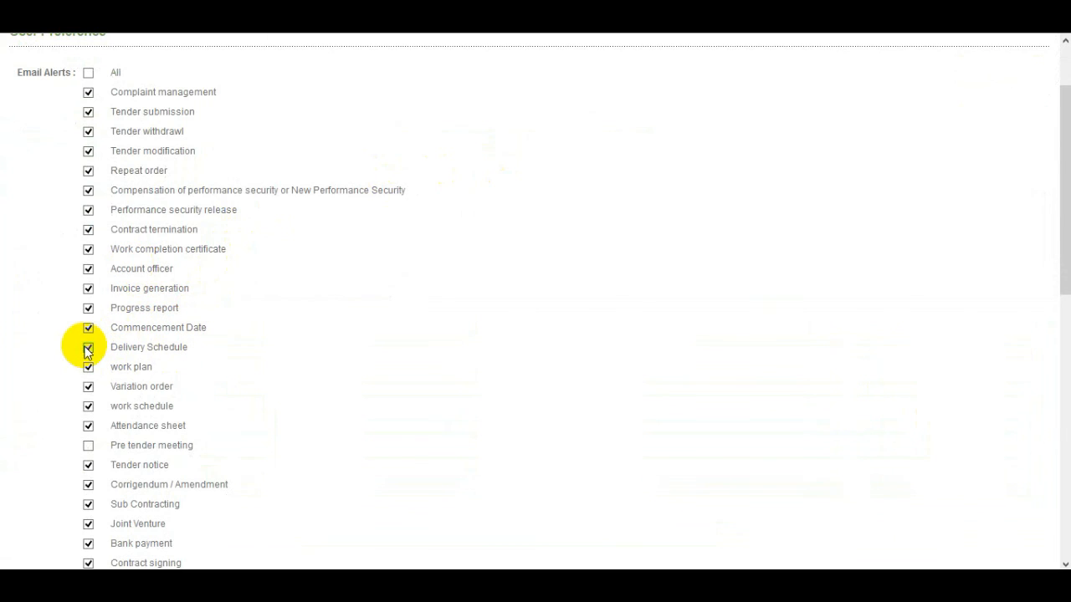
{"action": "scroll", "coordinate": [88, 360], "scroll_direction": "down", "scroll_amount": 6}
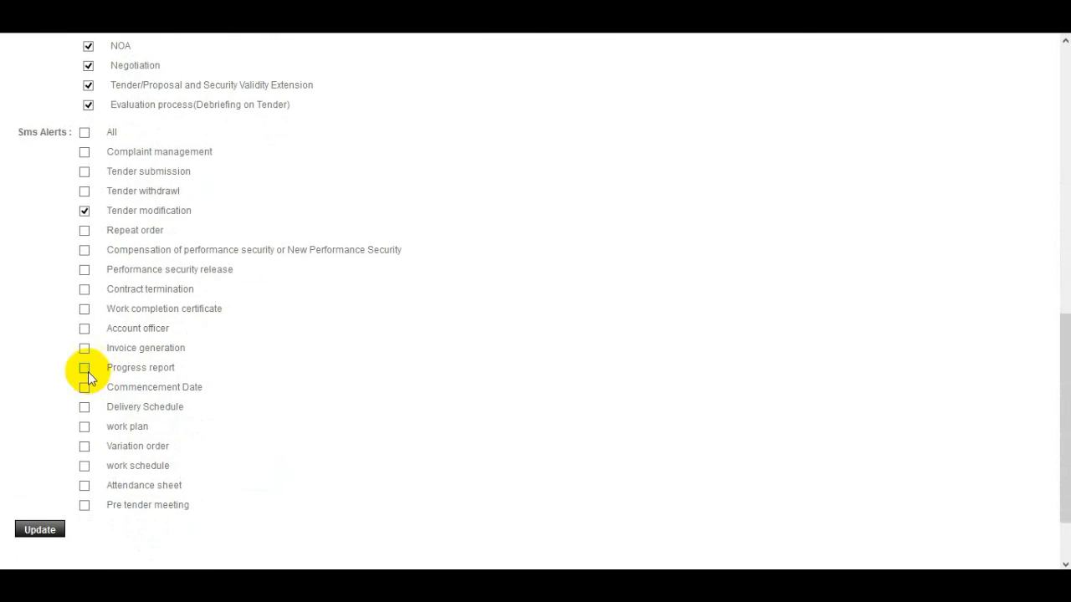
{"action": "left_click", "coordinate": [86, 369]}
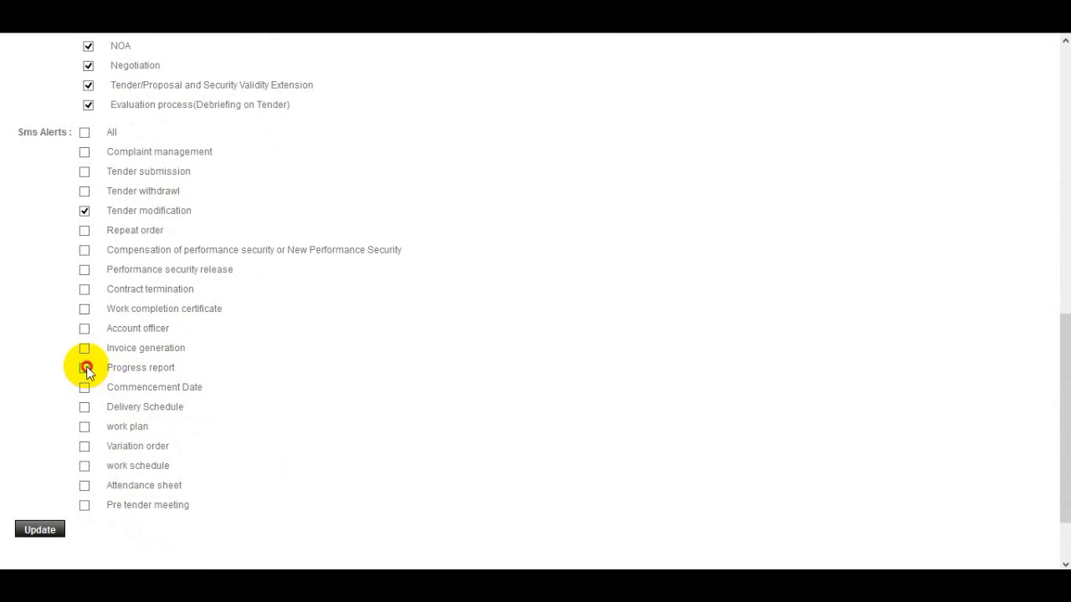
{"action": "left_click", "coordinate": [42, 531]}
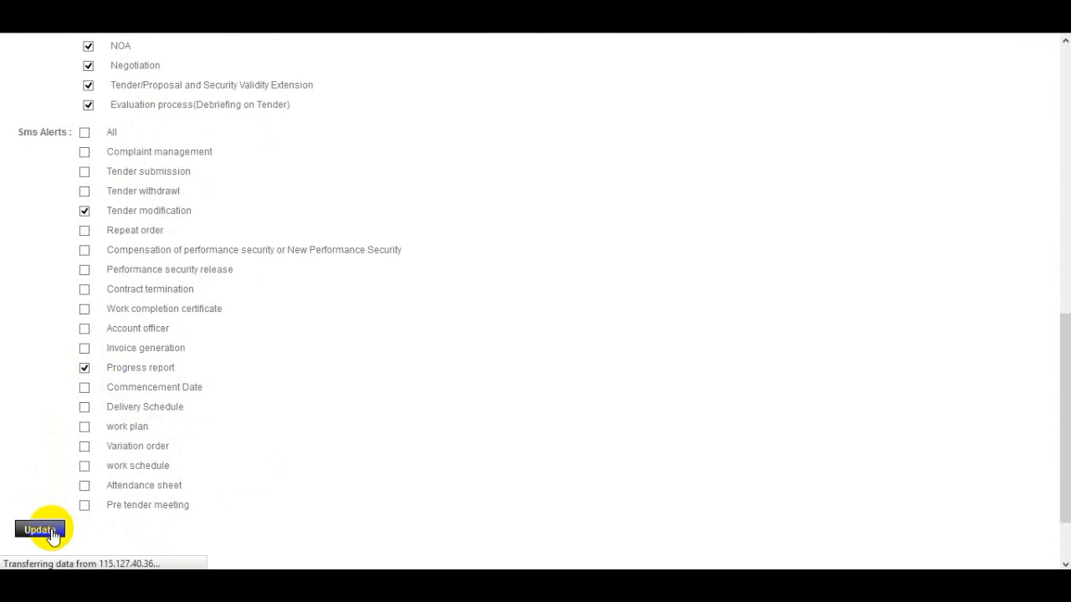